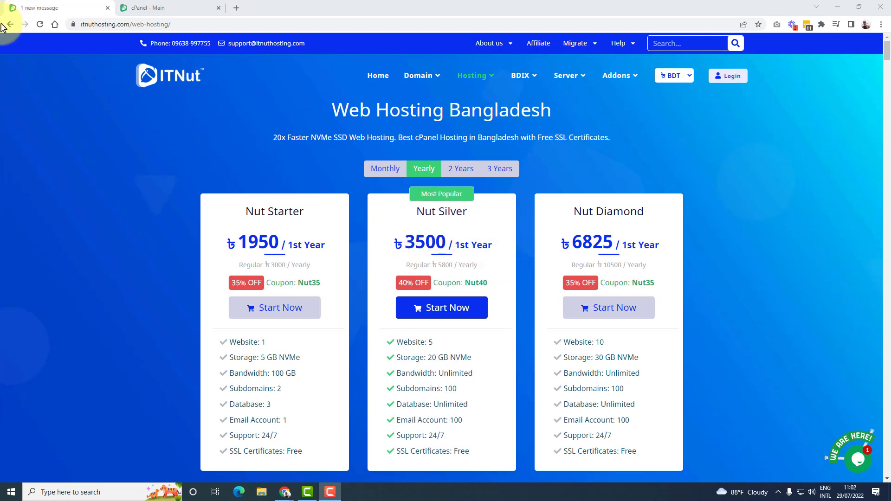
Switch to cPanel, open the FTP Accounts page and review the form and existing accounts.
{"action": "left_click", "coordinate": [158, 9]}
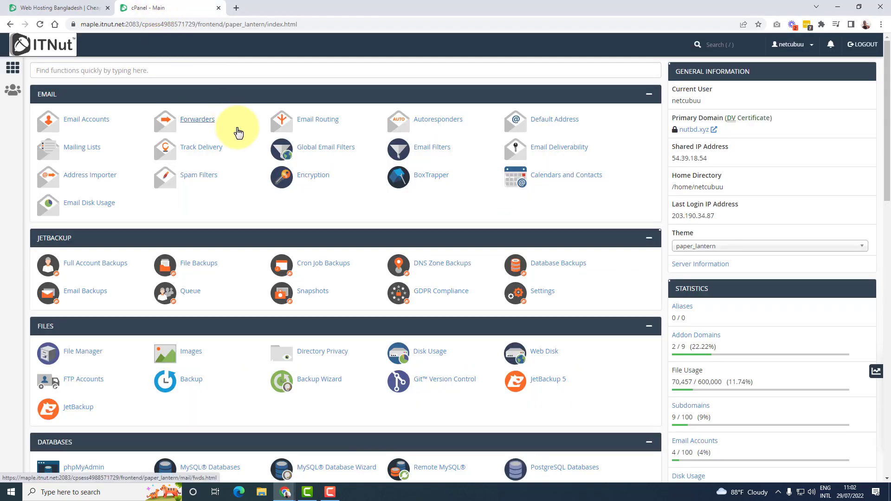
{"action": "scroll", "coordinate": [222, 146], "scroll_direction": "down", "scroll_amount": 1}
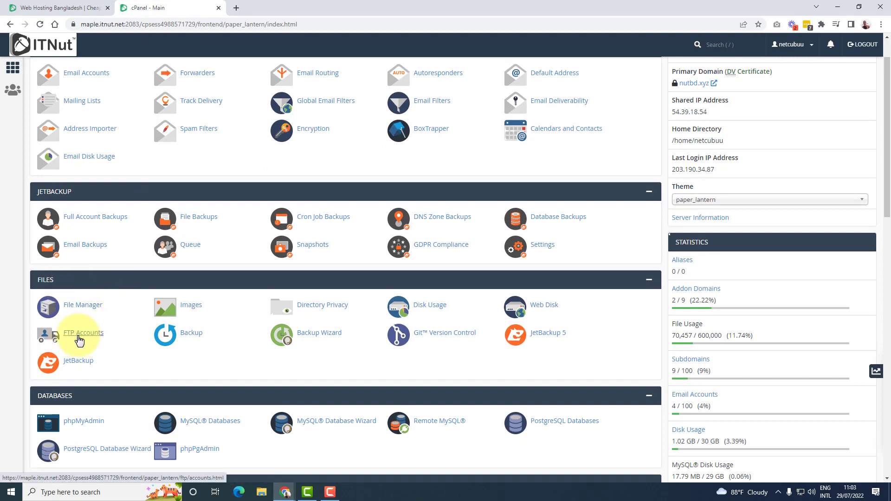
{"action": "left_click", "coordinate": [48, 335]}
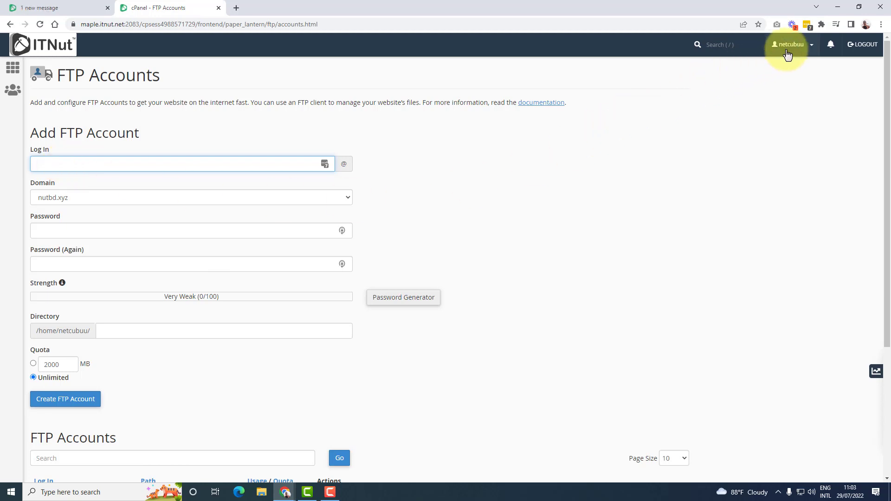
{"action": "scroll", "coordinate": [433, 274], "scroll_direction": "down", "scroll_amount": 4}
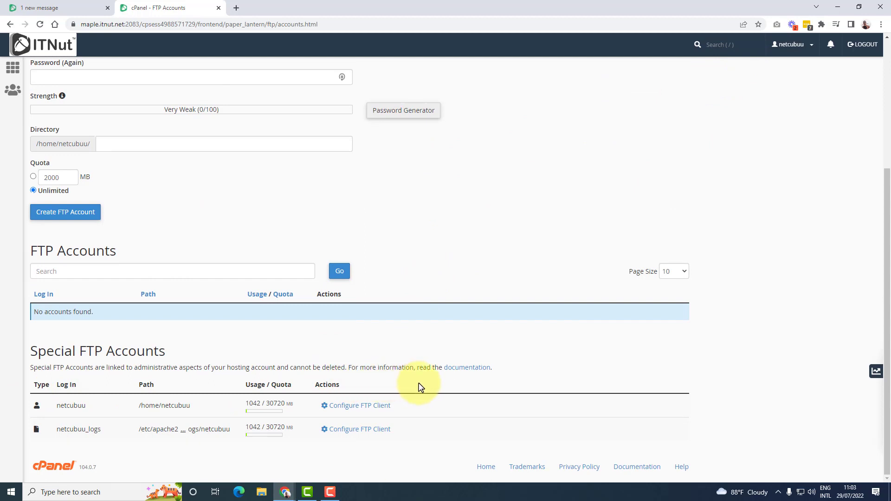
{"action": "scroll", "coordinate": [90, 438], "scroll_direction": "up", "scroll_amount": 4}
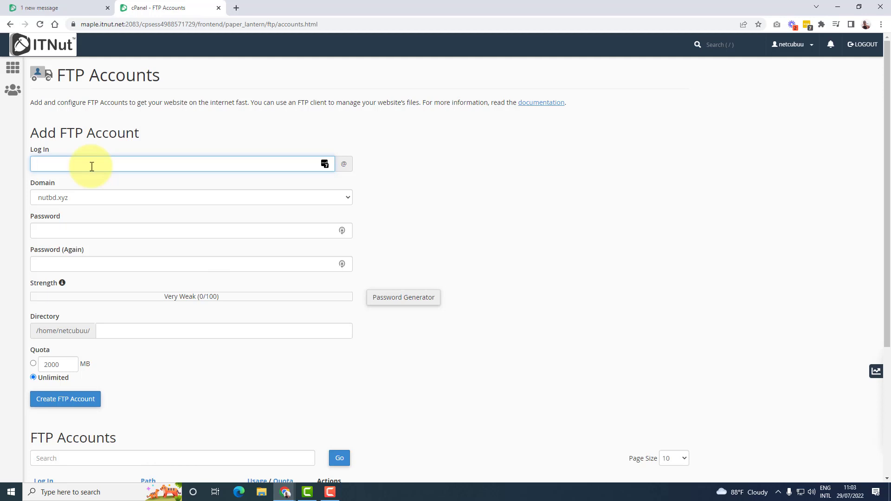
Enter the login name for the new FTP account and choose nutbd.xyz as its domain.
{"action": "type", "text": "nayan"}
{"action": "left_click", "coordinate": [349, 201]}
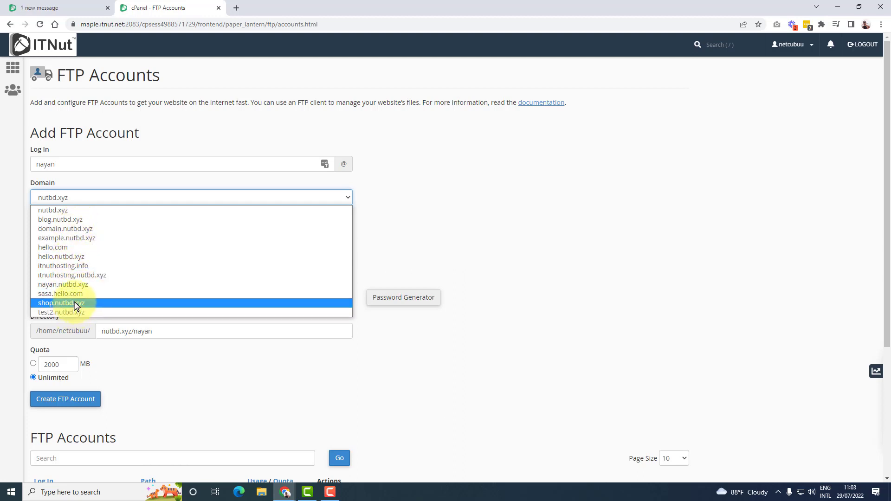
{"action": "left_click", "coordinate": [77, 210]}
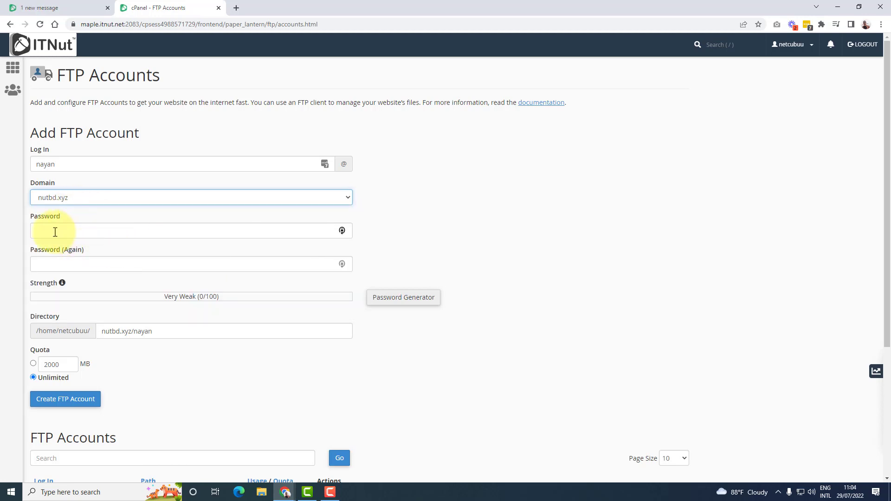
Fill both account password fields with a newly generated password, acknowledging that it has been copied to a safe place.
{"action": "left_click", "coordinate": [48, 230]}
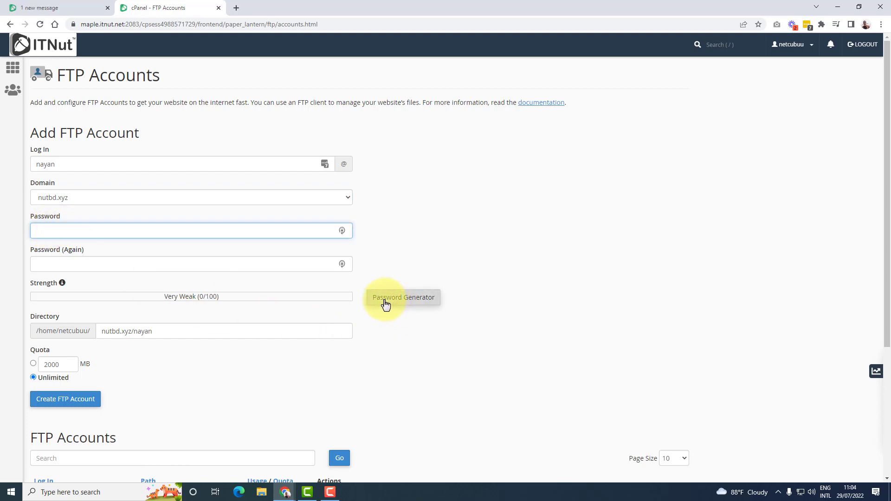
{"action": "left_click", "coordinate": [396, 303]}
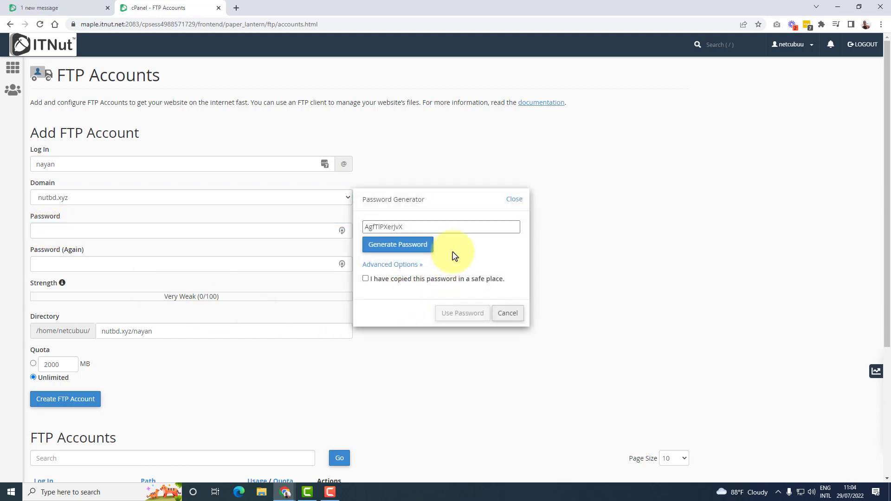
{"action": "left_click", "coordinate": [386, 246]}
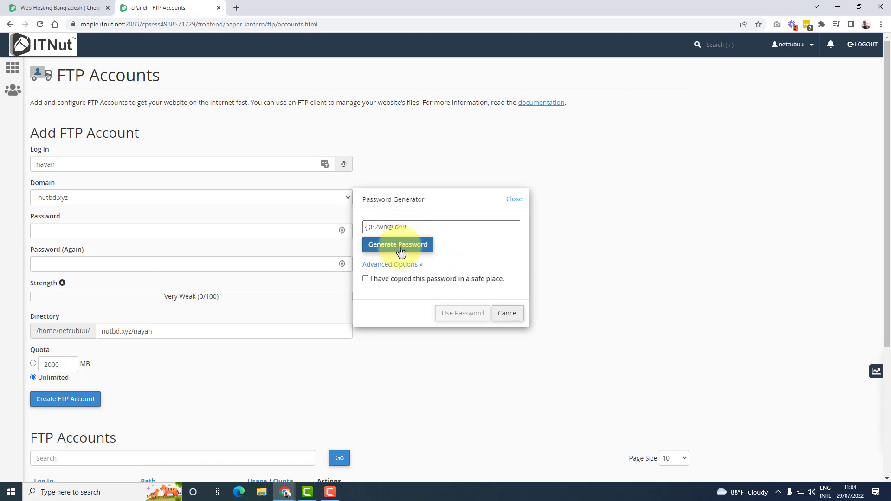
{"action": "left_click", "coordinate": [398, 246]}
{"action": "left_click_drag", "start_coordinate": [418, 227], "coordinate": [356, 229]}
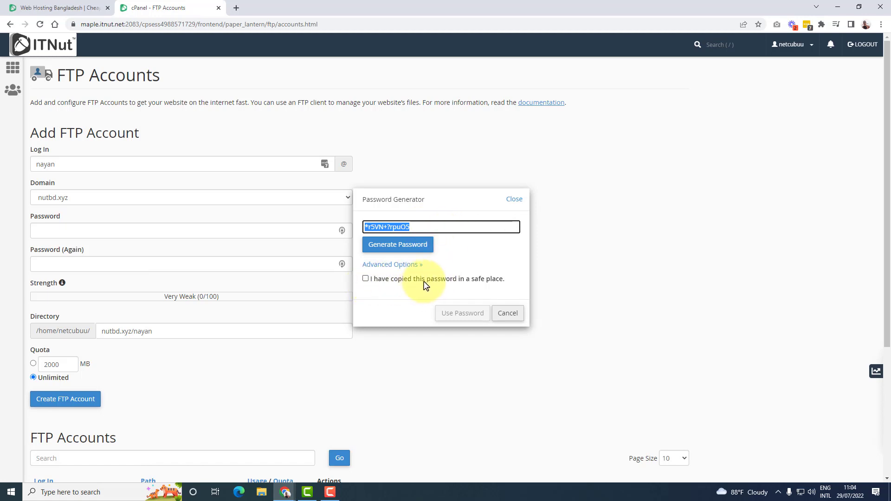
{"action": "left_click", "coordinate": [366, 279]}
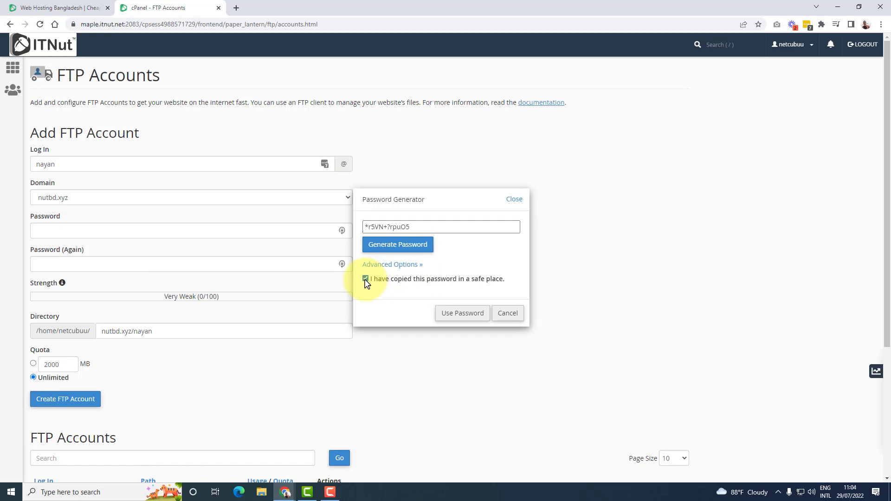
{"action": "left_click", "coordinate": [462, 314]}
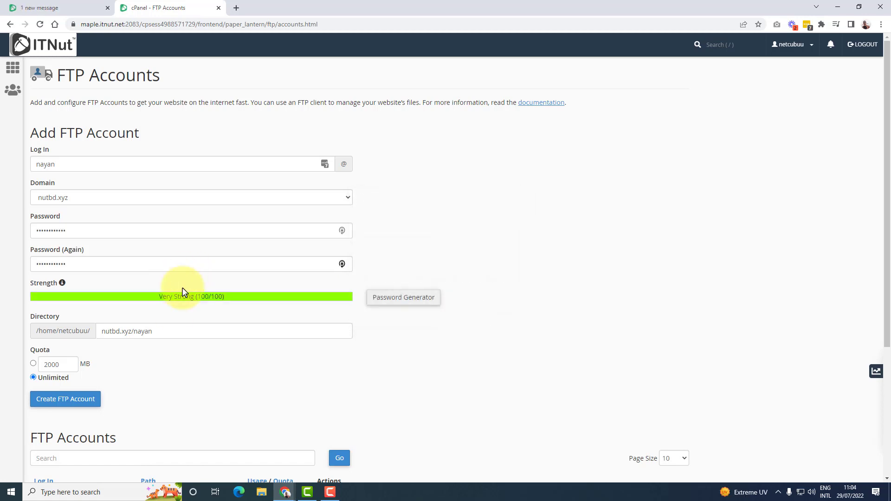
Replace the FTP account's suggested directory with public_html.
{"action": "left_click_drag", "start_coordinate": [166, 332], "coordinate": [106, 333]}
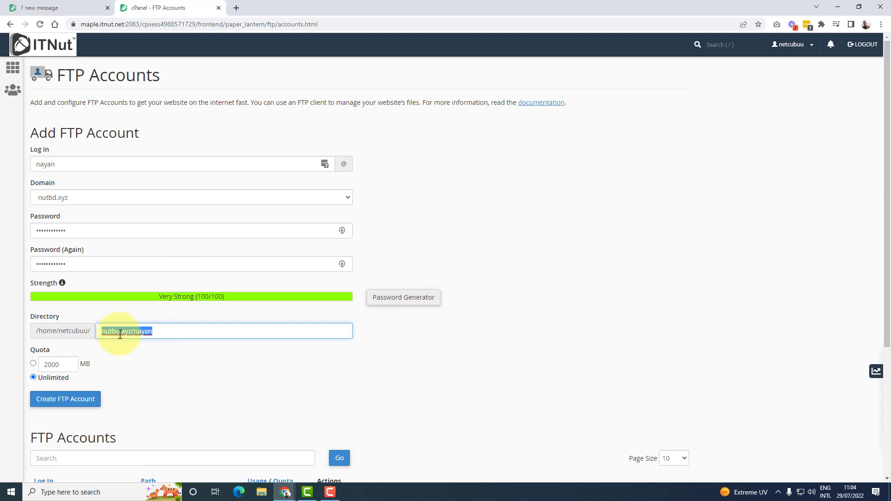
{"action": "key", "text": "BackSpace"}
{"action": "type", "text": "public_html"}
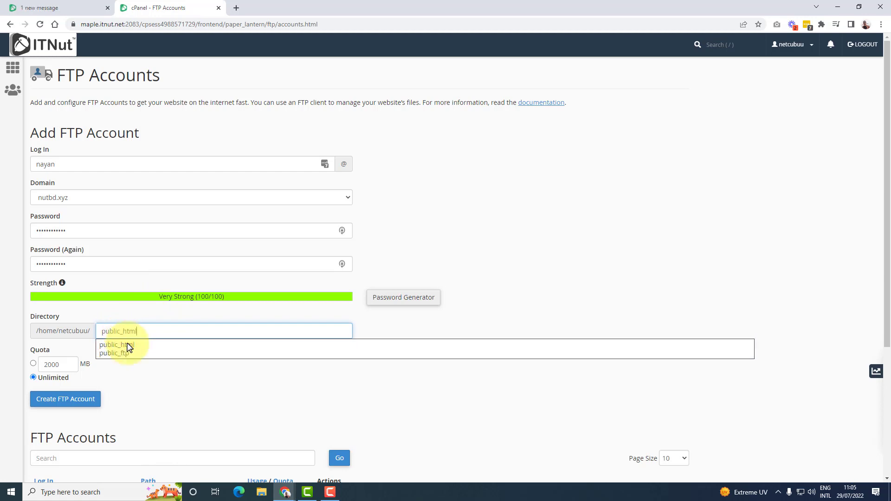
{"action": "left_click", "coordinate": [129, 346]}
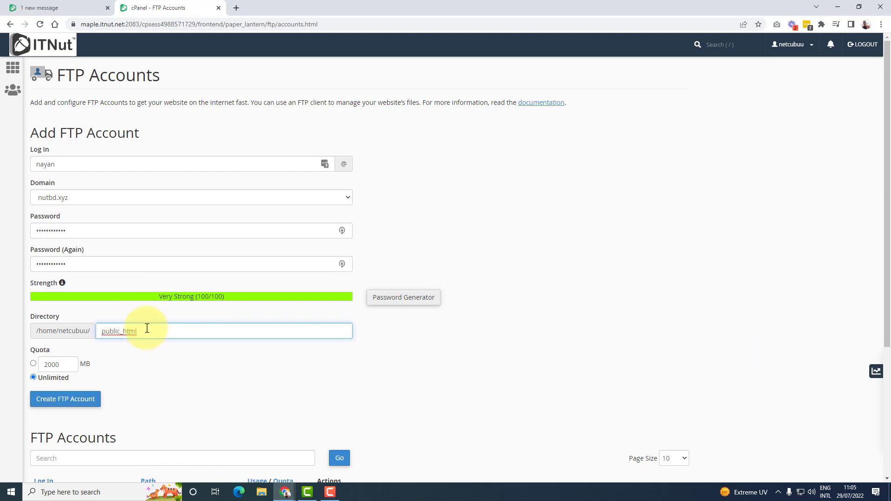
Clear the directory path so the FTP account points to the home directory itself.
{"action": "double_click", "coordinate": [133, 331]}
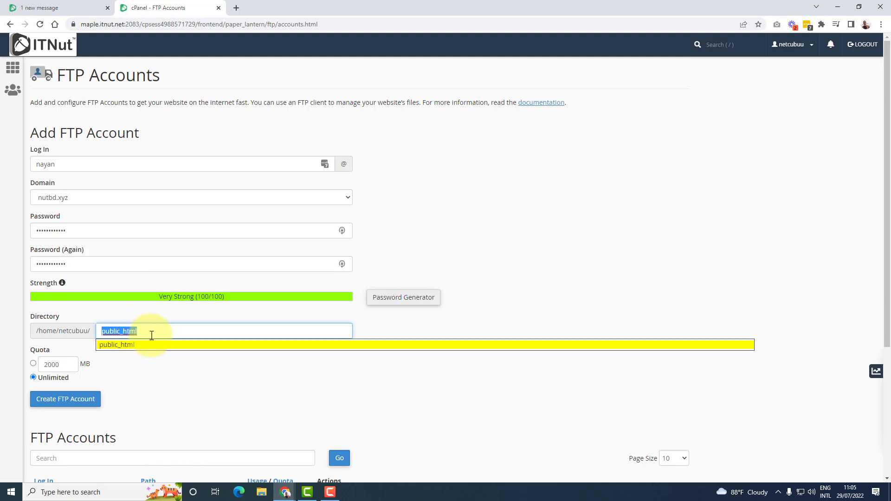
{"action": "key", "text": "BackSpace"}
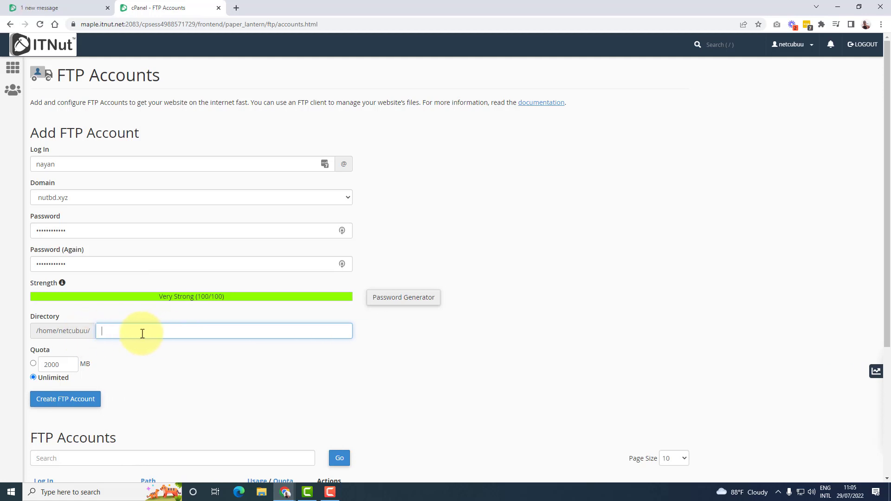
{"action": "left_click", "coordinate": [216, 362]}
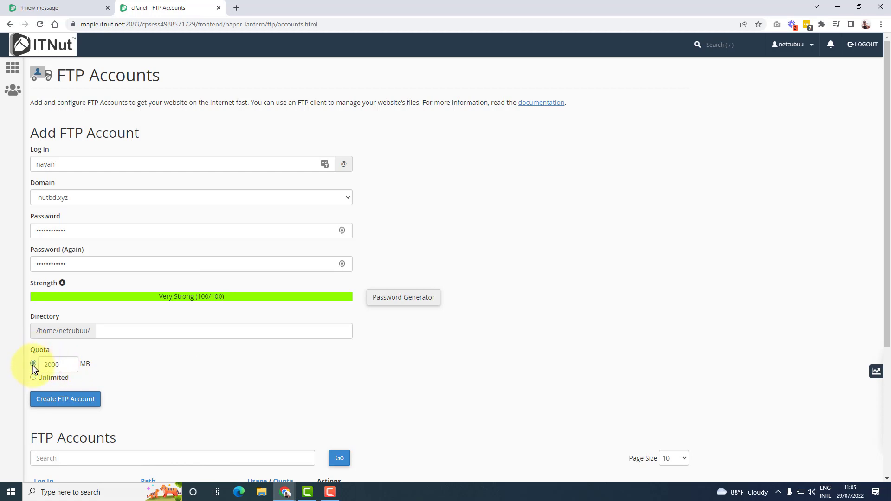
Switch the FTP account's quota to the 2000 MB limit and back to Unlimited.
{"action": "left_click", "coordinate": [34, 363]}
{"action": "left_click_drag", "start_coordinate": [63, 365], "coordinate": [47, 368]}
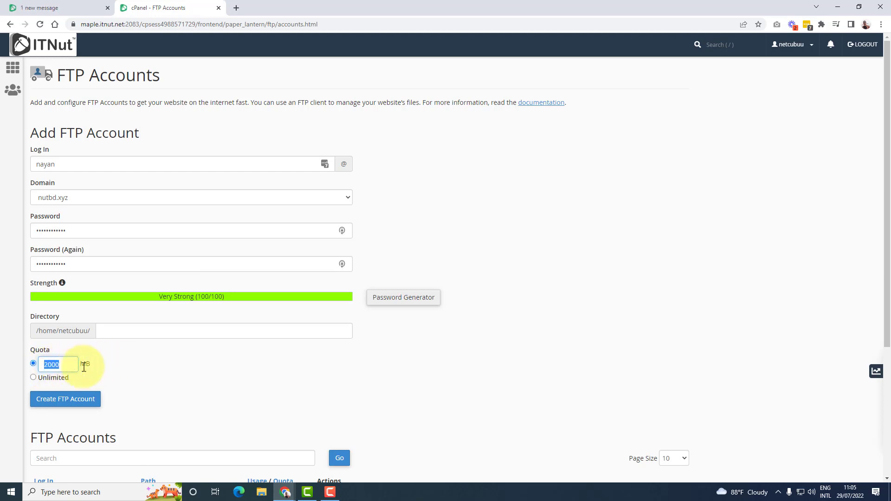
{"action": "left_click", "coordinate": [67, 365]}
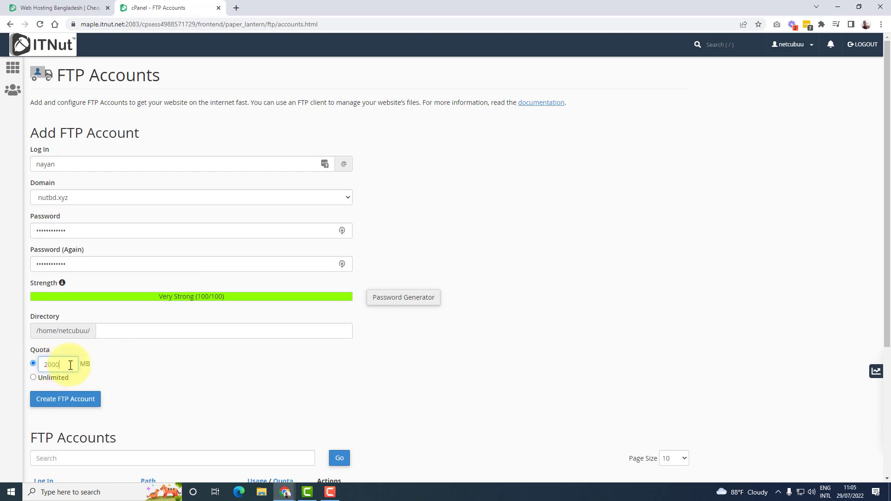
{"action": "left_click", "coordinate": [32, 379]}
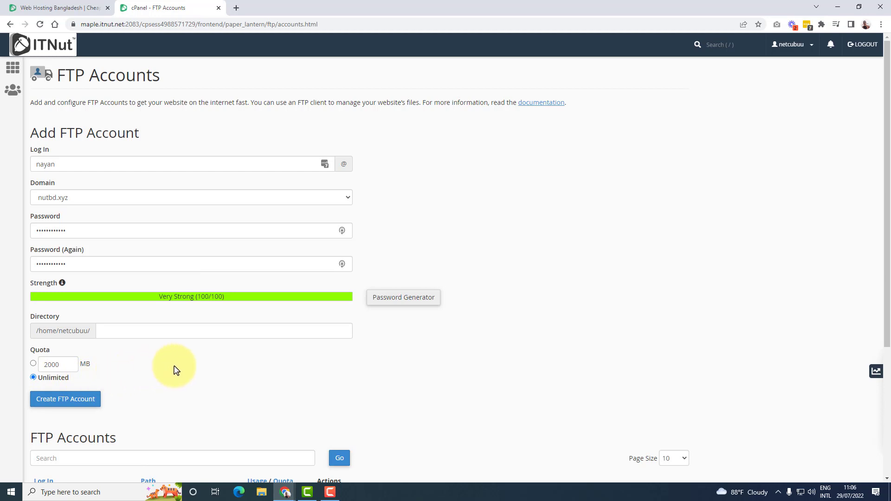
Create the FTP account and review its entry and available actions in the FTP Accounts list.
{"action": "left_click", "coordinate": [70, 407]}
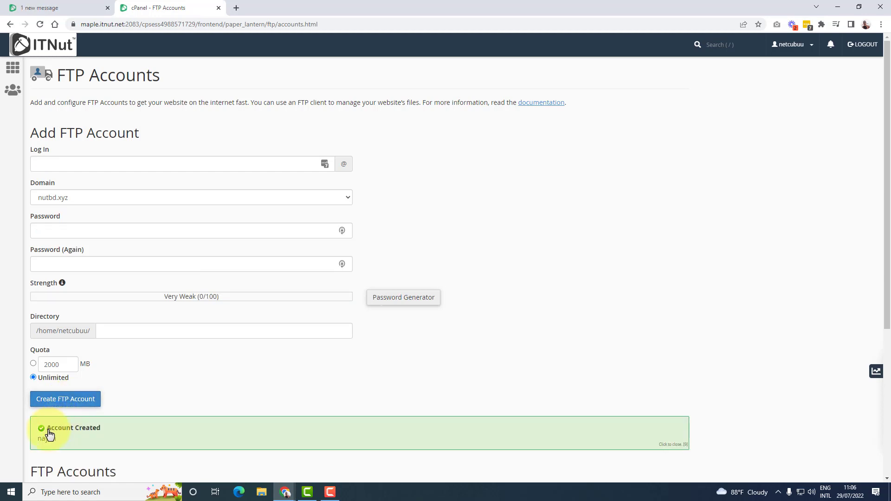
{"action": "scroll", "coordinate": [97, 437], "scroll_direction": "down", "scroll_amount": 4}
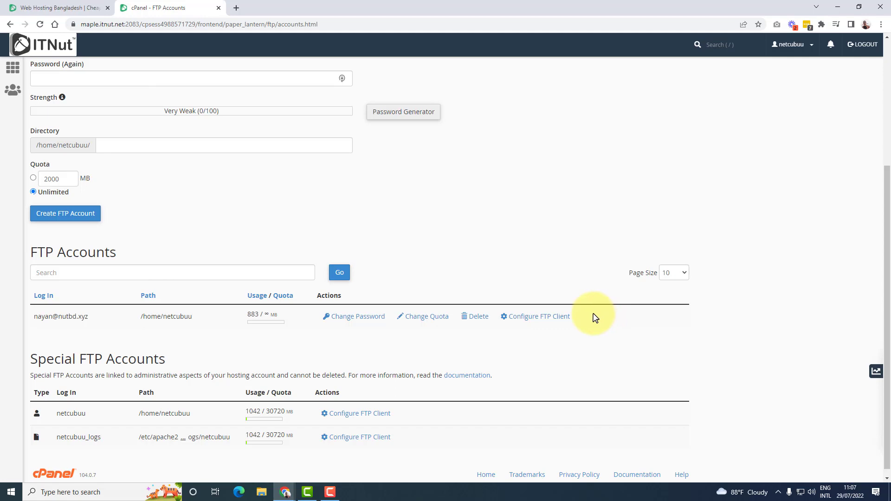
{"action": "scroll", "coordinate": [596, 319], "scroll_direction": "up", "scroll_amount": 4}
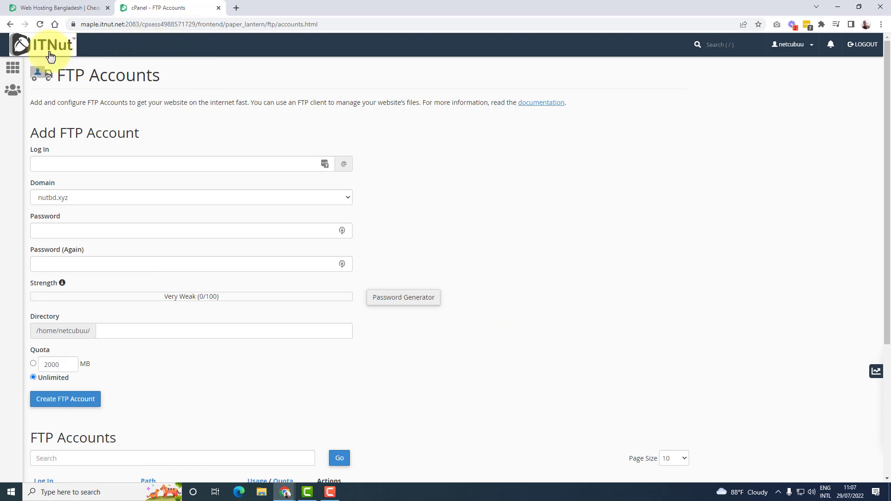
Return to the cPanel home page, glance at the hosting website, and decline the LastPass account update.
{"action": "left_click", "coordinate": [14, 69]}
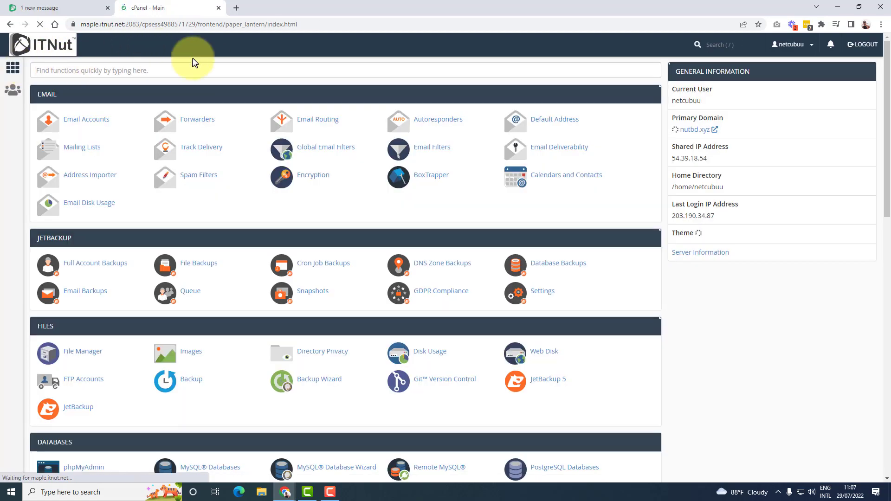
{"action": "left_click", "coordinate": [55, 6]}
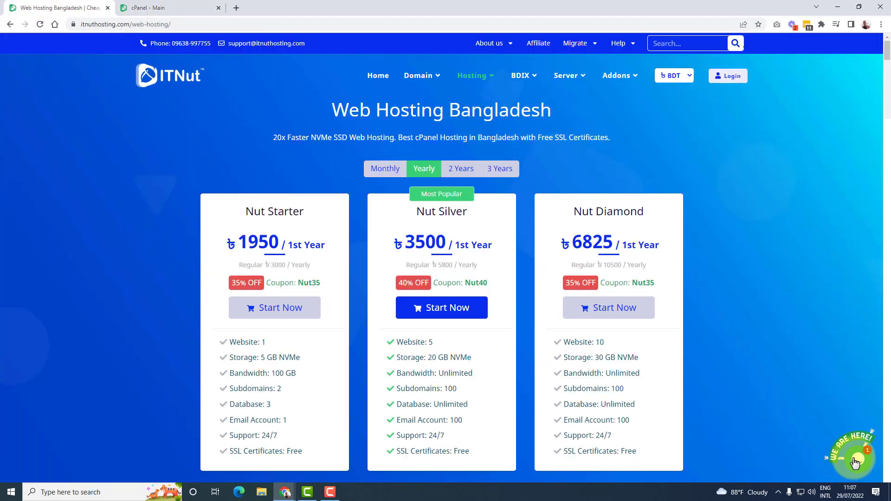
{"action": "left_click", "coordinate": [177, 9]}
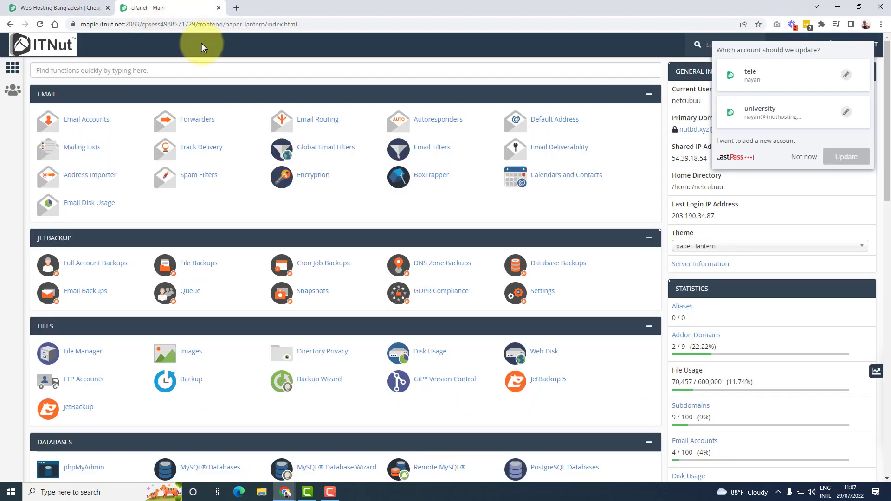
{"action": "left_click", "coordinate": [802, 157]}
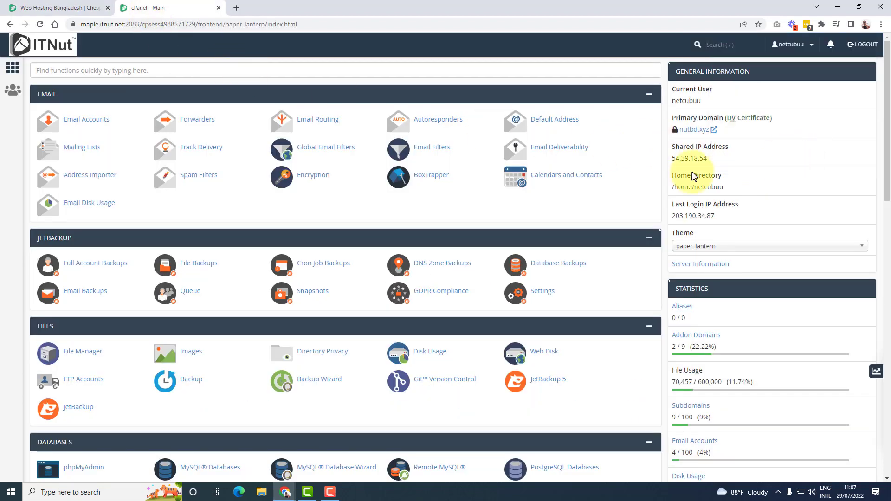